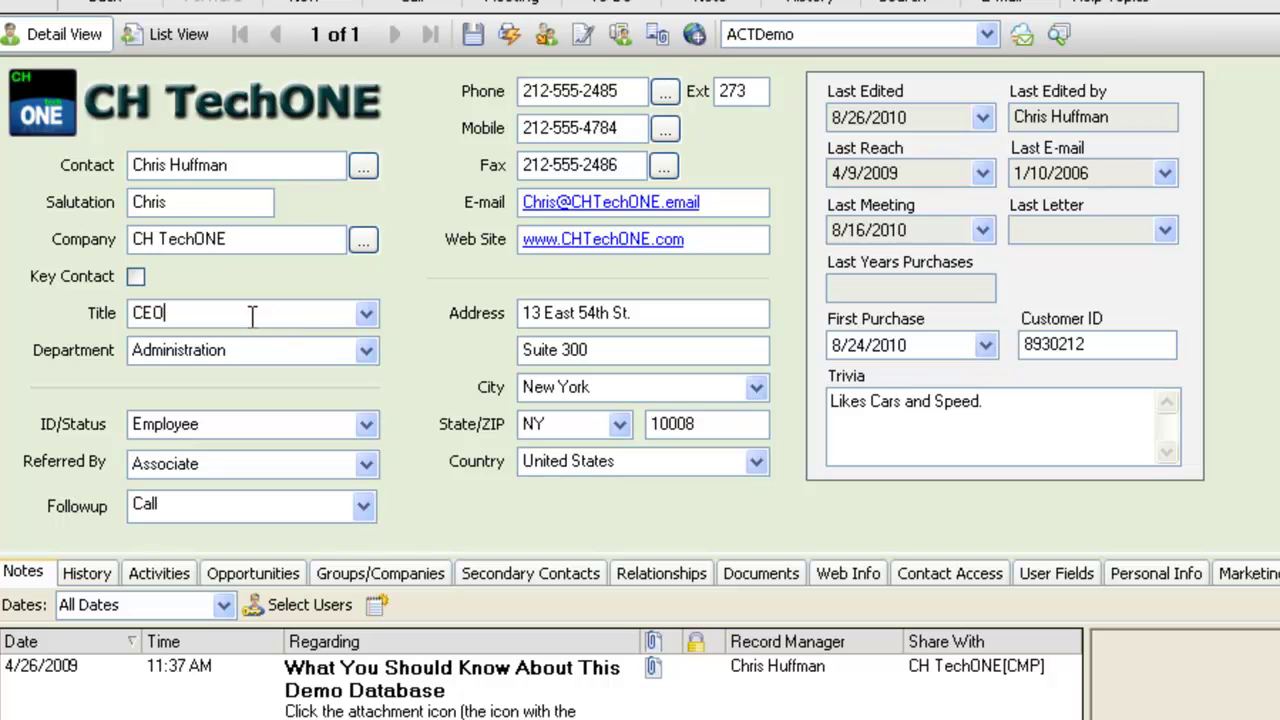
Examine the list values available for the contact's Title, Department and ID/Status fields without changing them.
click(367, 318)
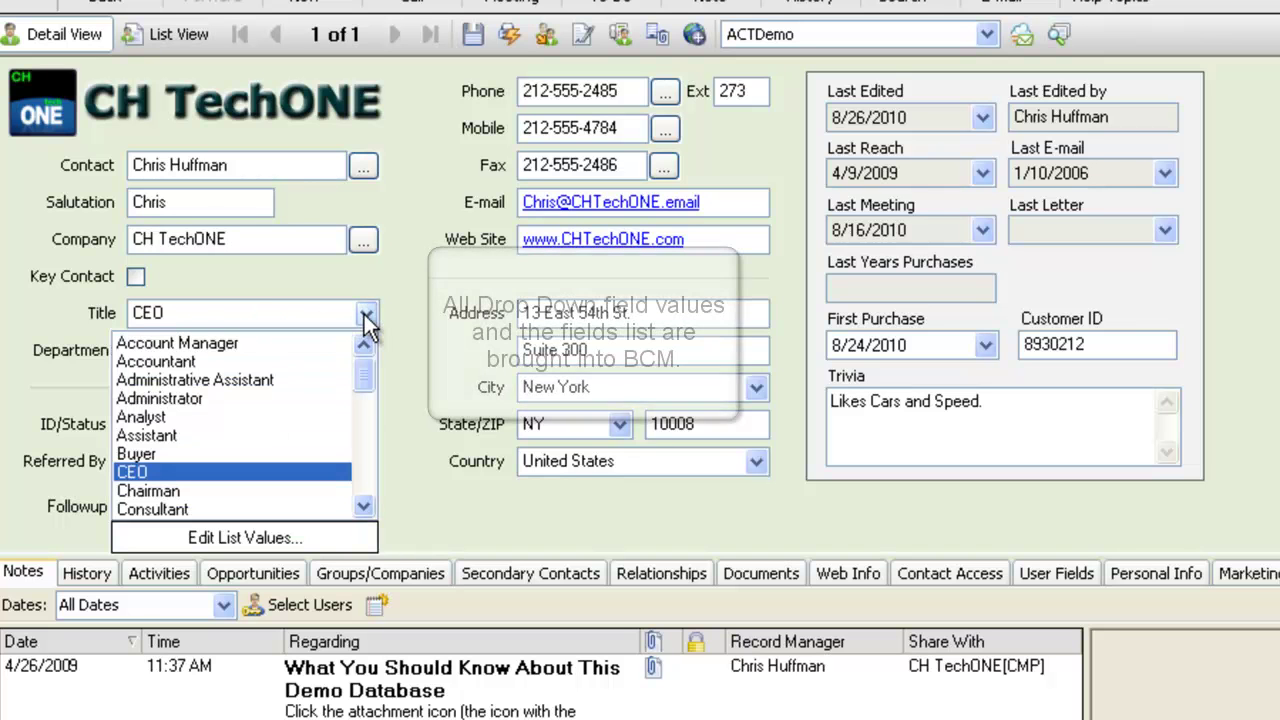
mouse_move(361, 365)
mouse_down()
mouse_move(363, 486)
mouse_move(363, 371)
mouse_up()
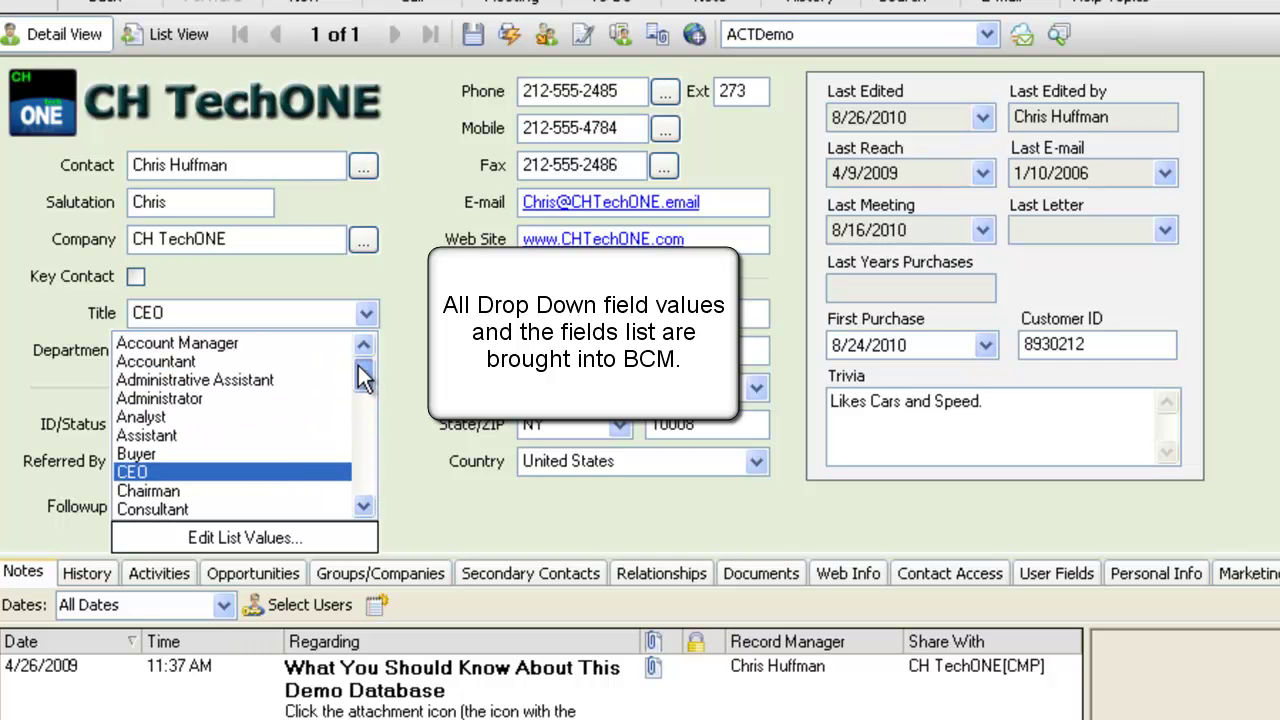
click(277, 473)
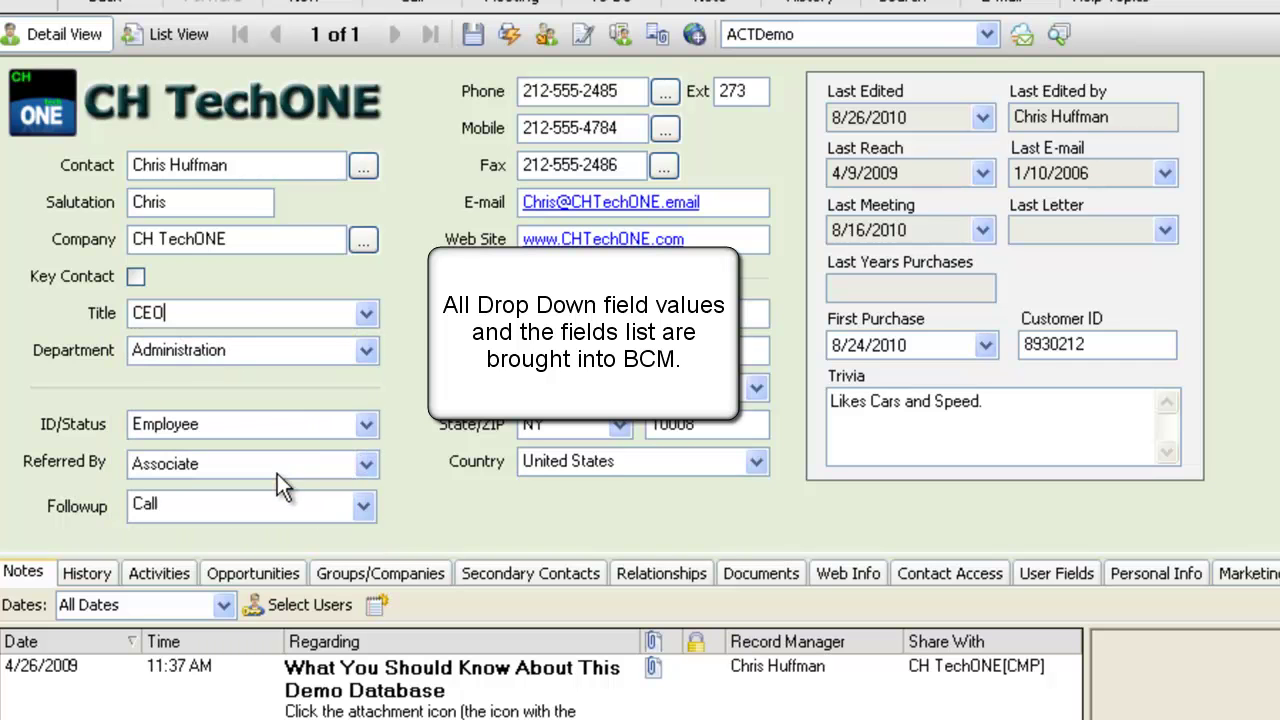
click(366, 351)
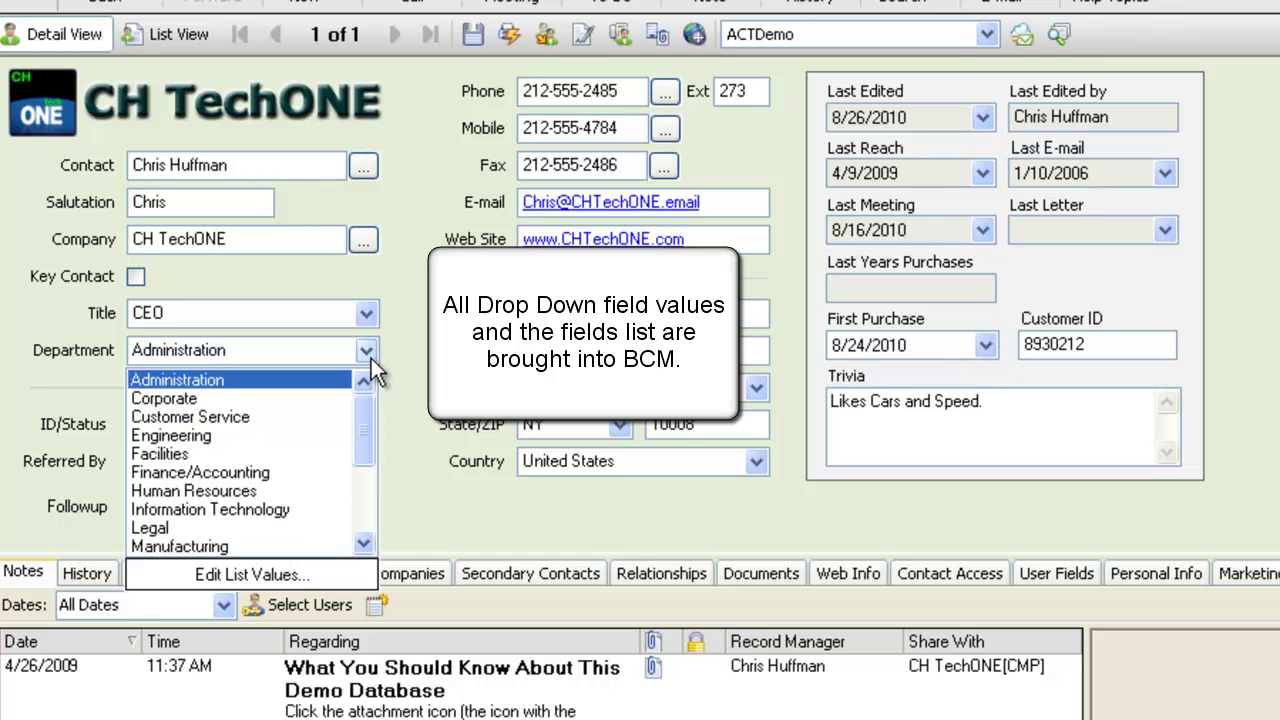
click(369, 354)
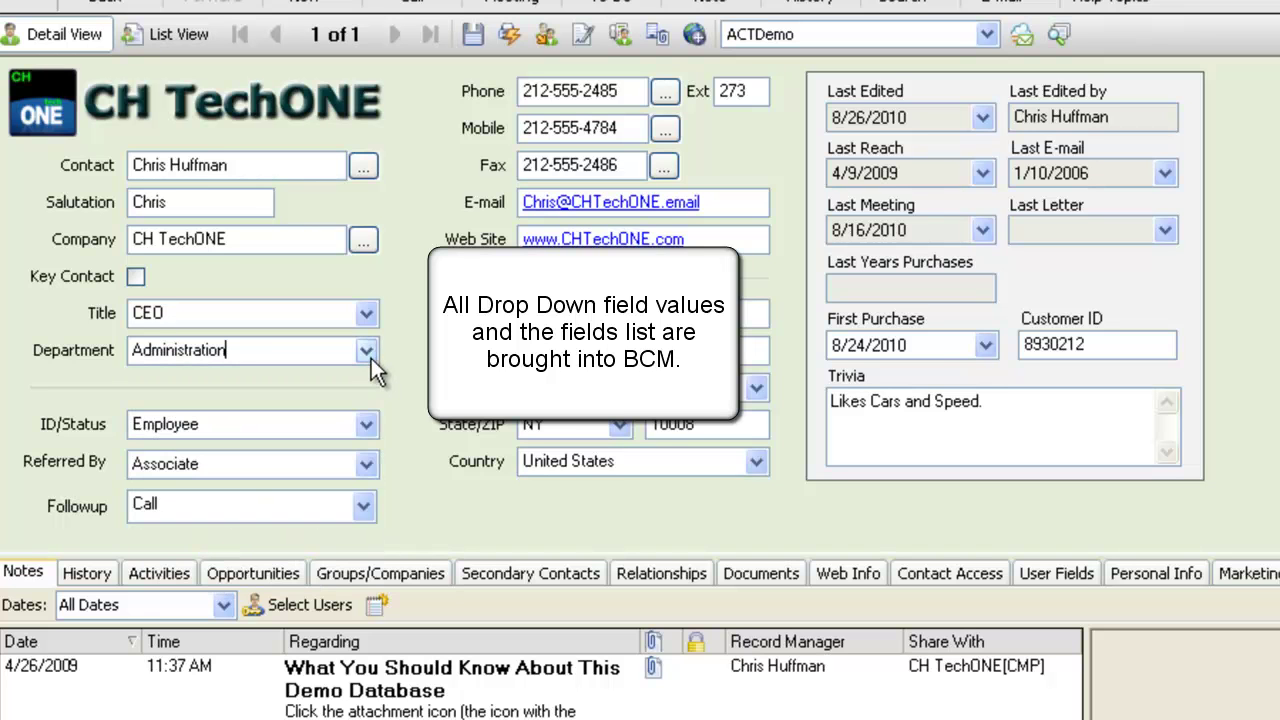
click(367, 428)
drag(368, 506, 396, 483)
click(411, 488)
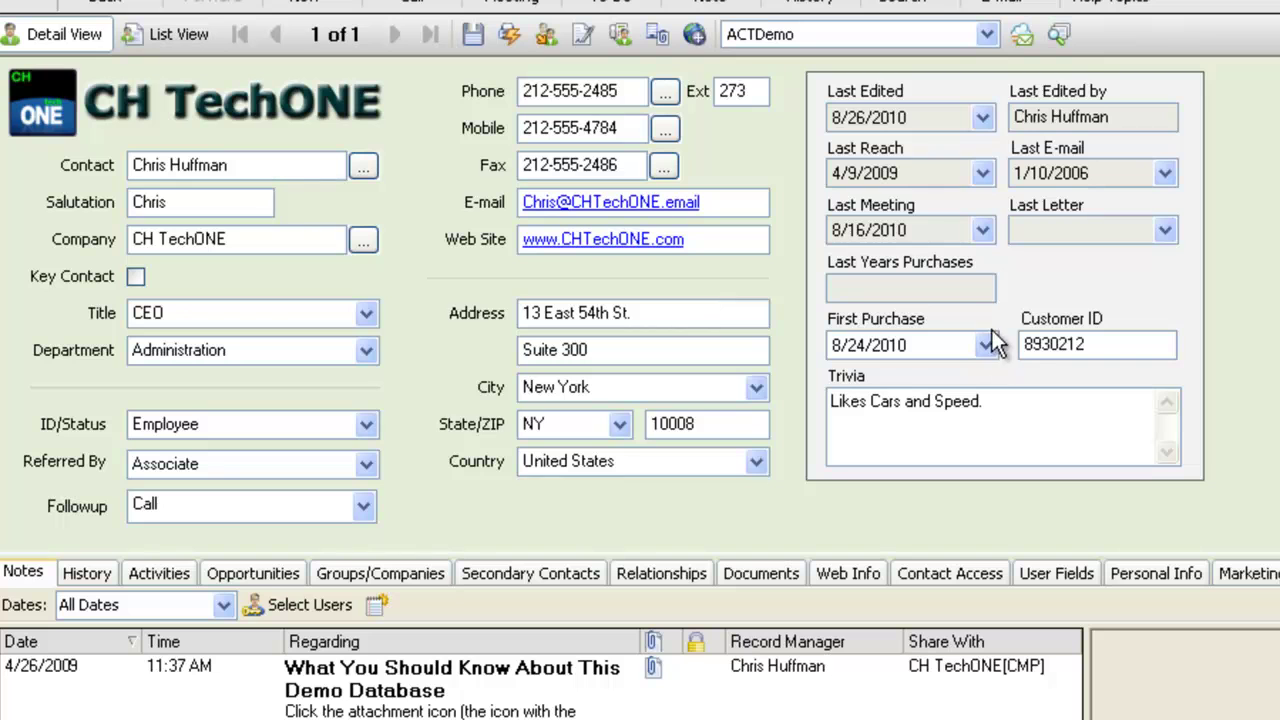
Highlight the contents of the contact's Customer ID and Trivia fields in turn for review.
drag(1092, 344, 1022, 342)
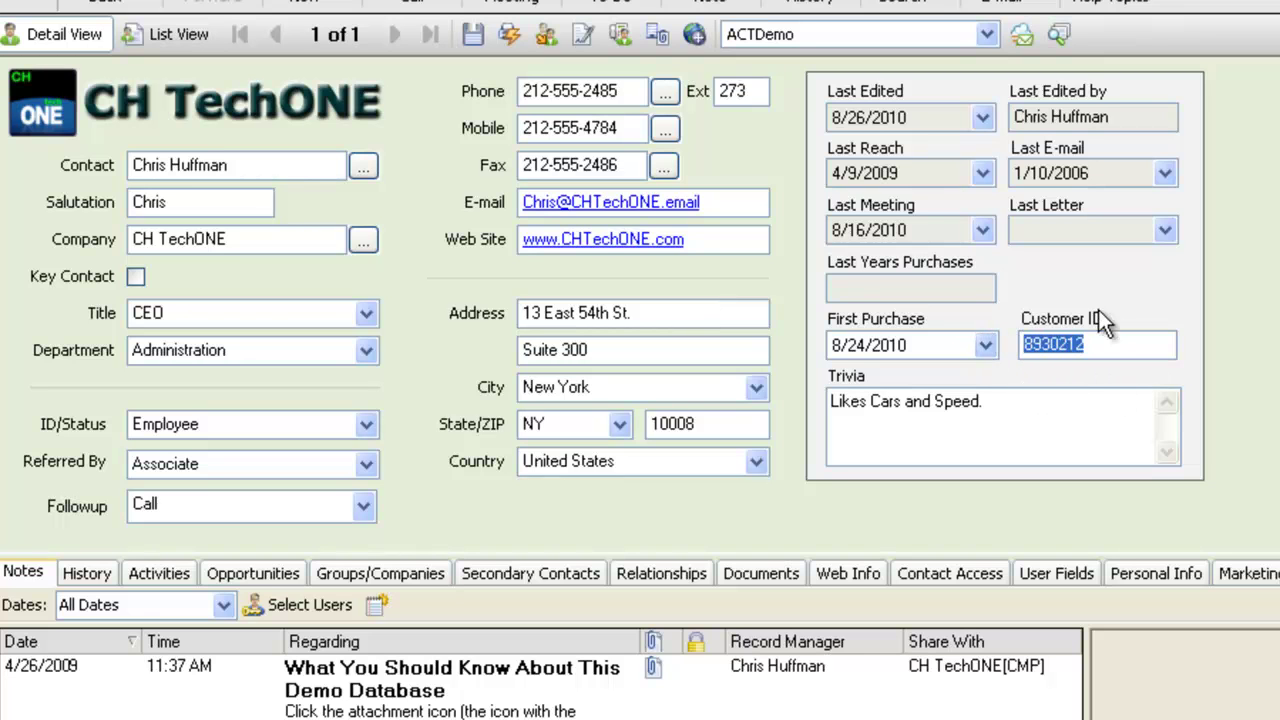
click(1115, 345)
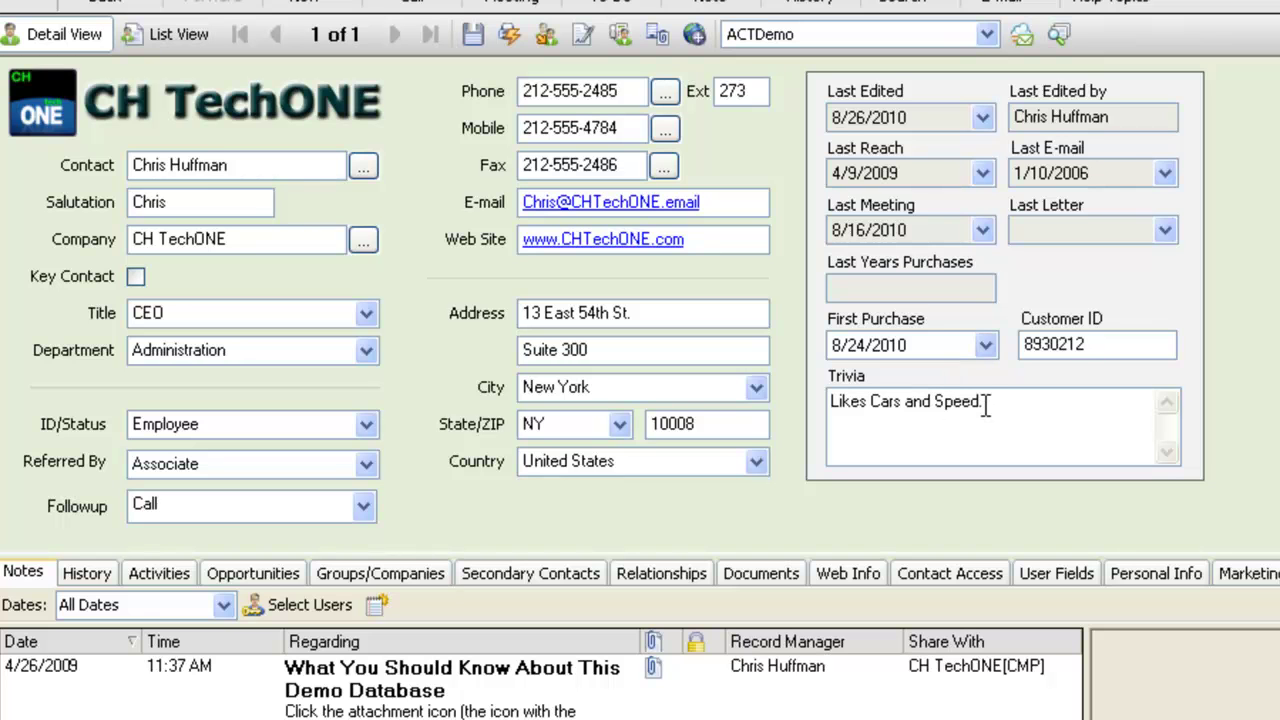
drag(985, 402, 826, 415)
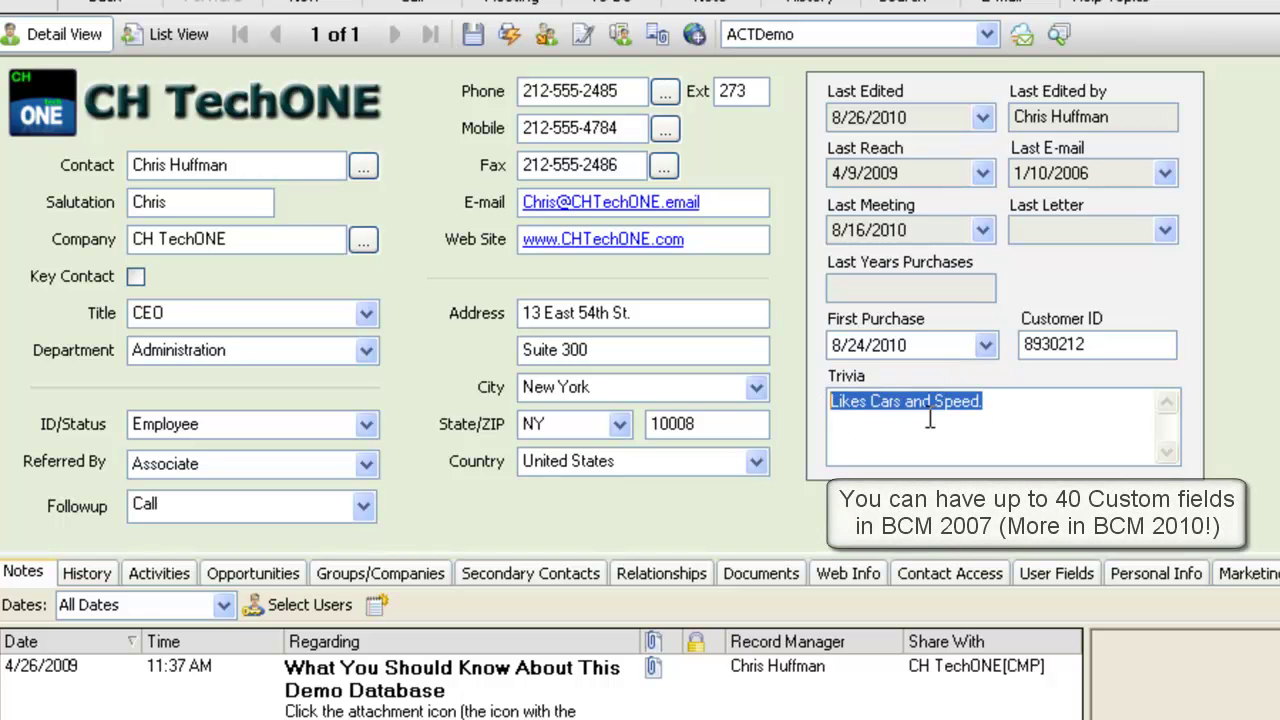
click(904, 445)
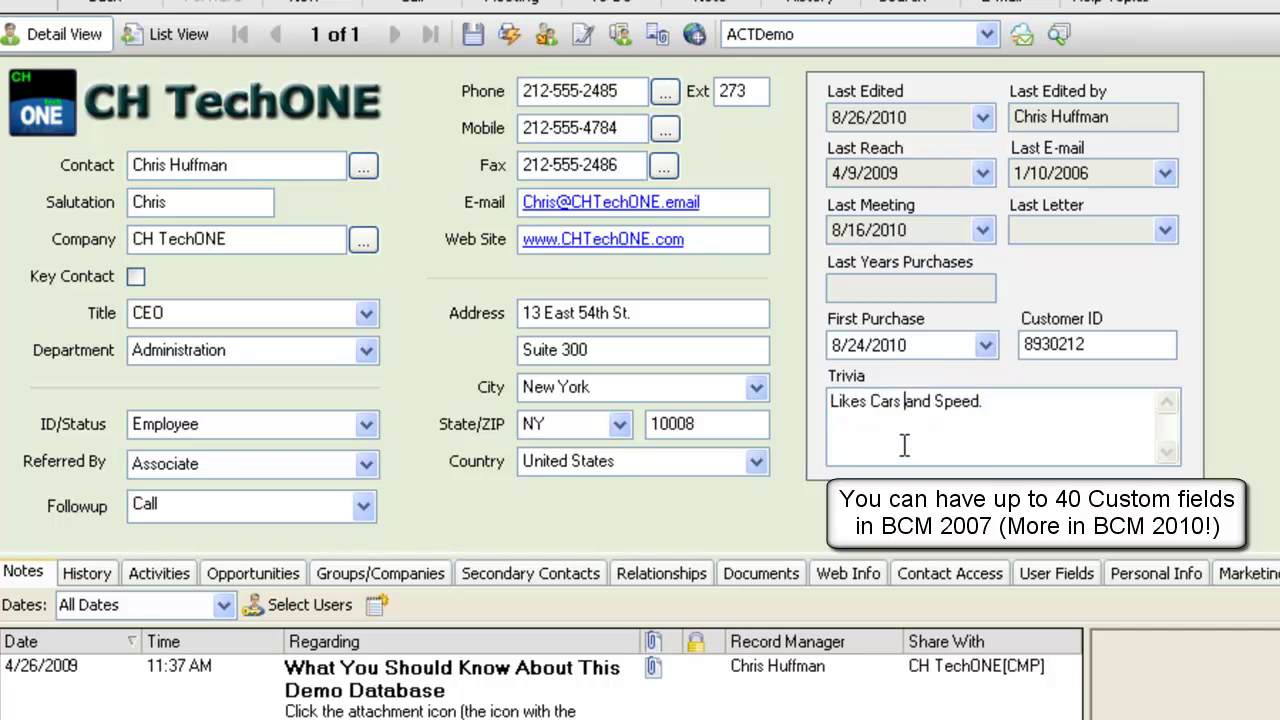
Review the contact's access details and user fields.
click(983, 577)
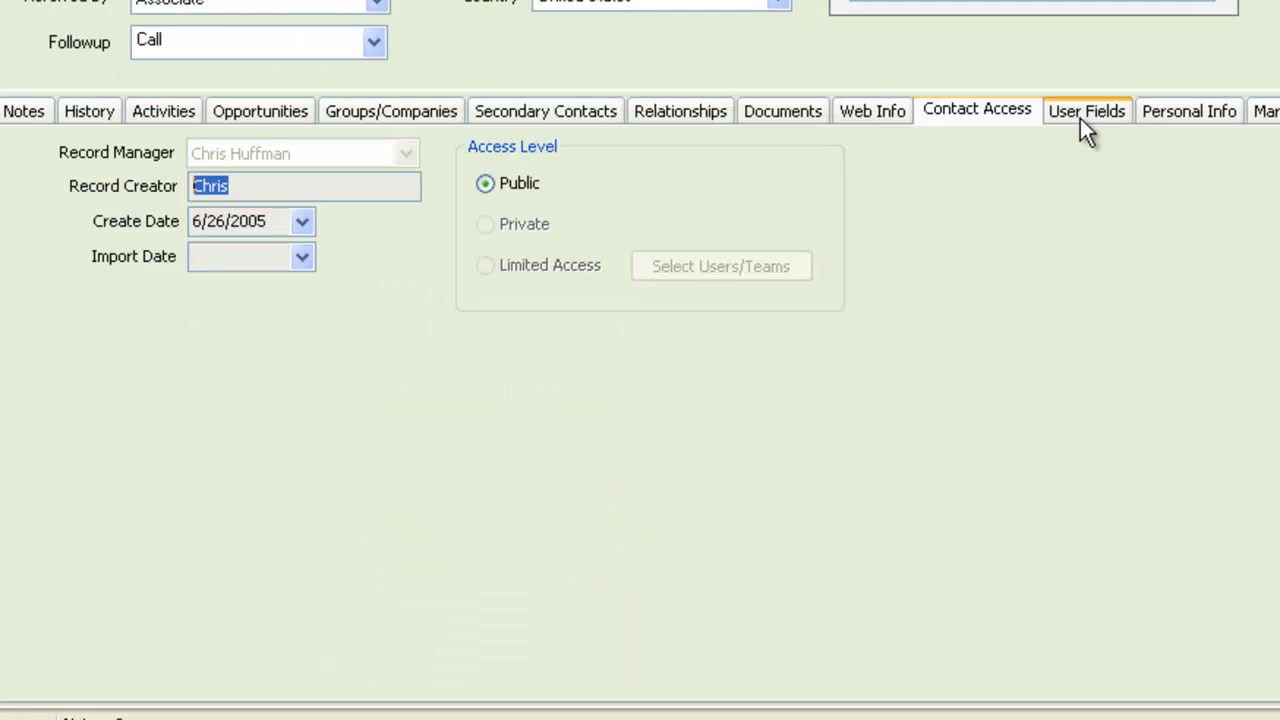
click(1082, 116)
drag(797, 358, 457, 363)
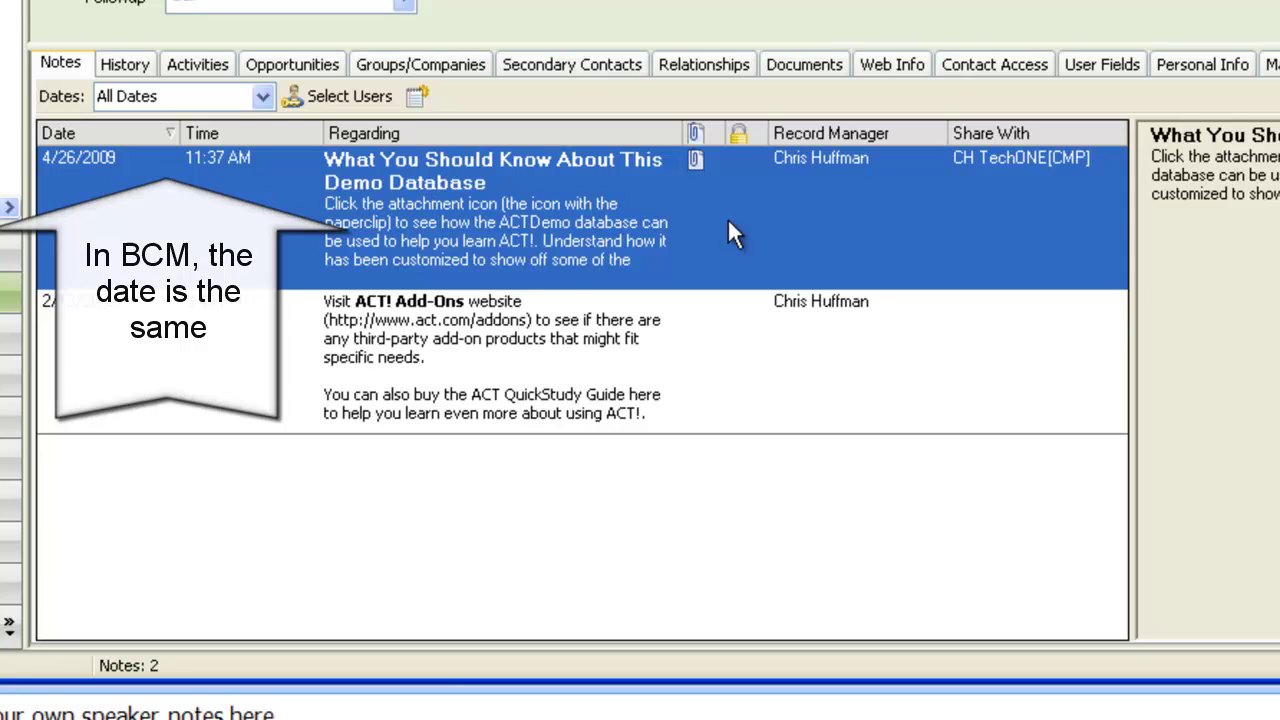
View the document attached to the note "What You Should Know About This Demo Database" and close it.
click(696, 162)
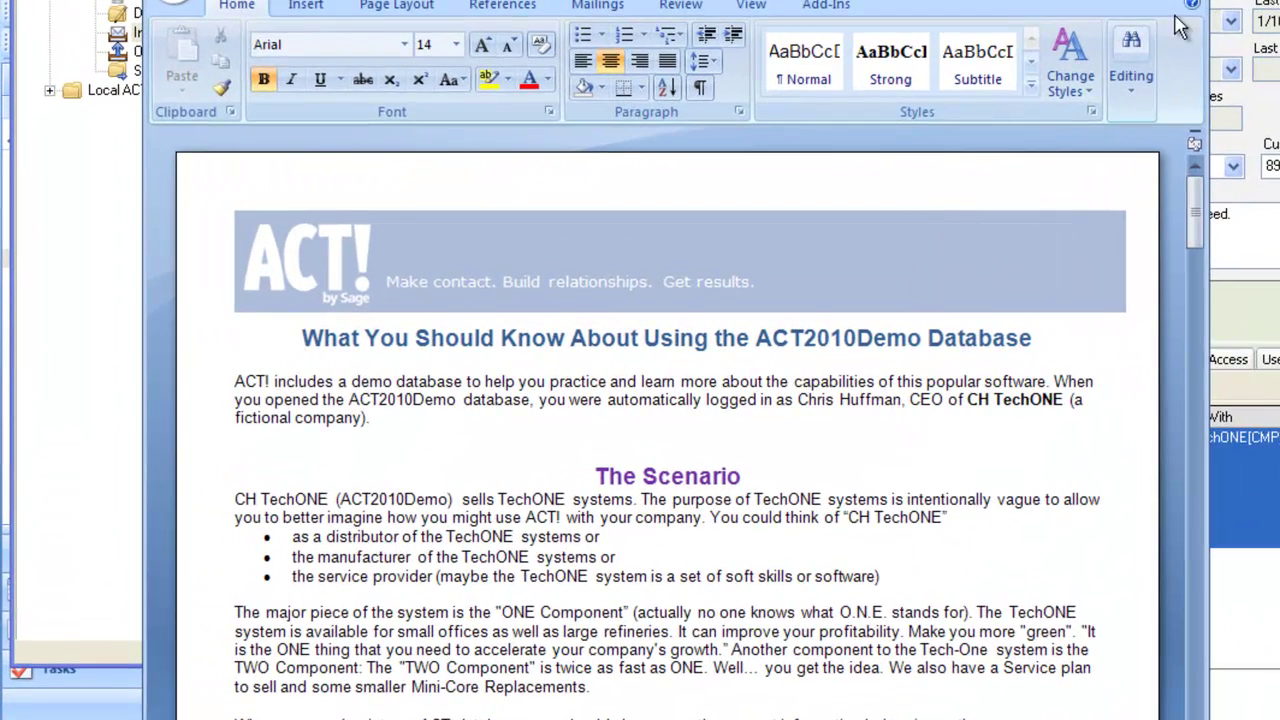
click(1190, 0)
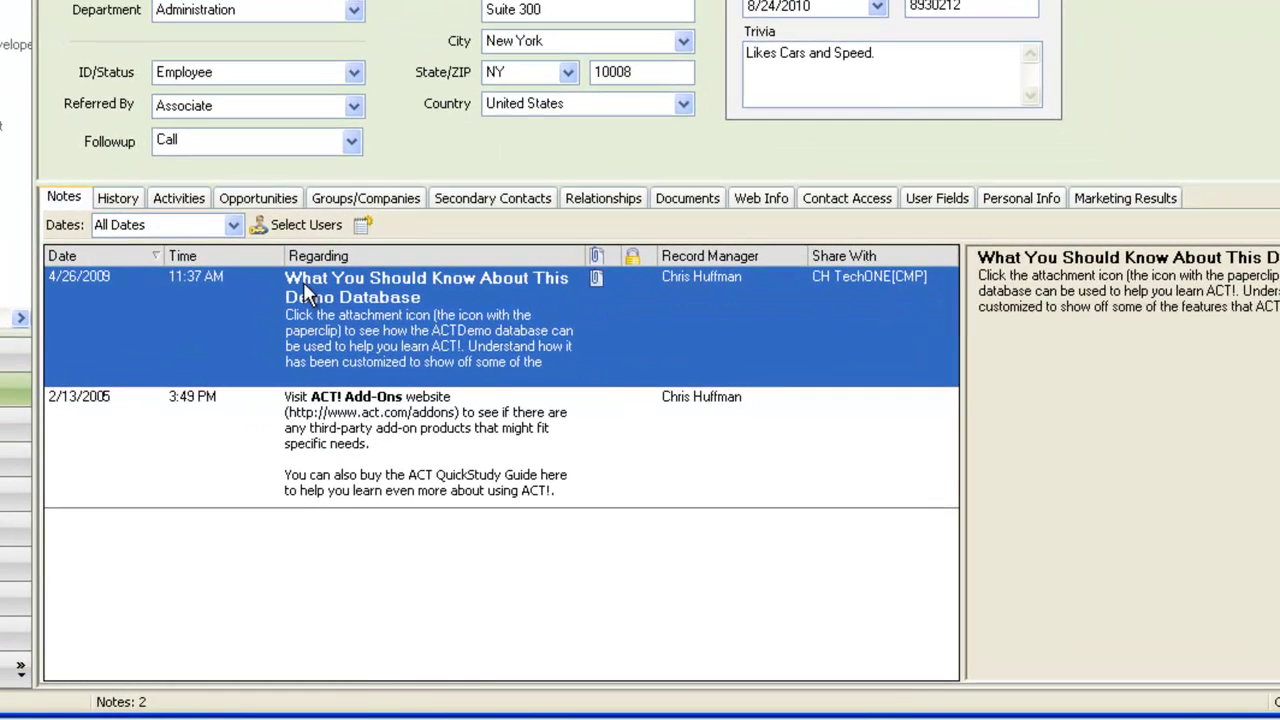
Show the contact's history and open the attachment of the 8/26/2010 Appointment Completed entry, dismissing the mail server alert.
click(118, 199)
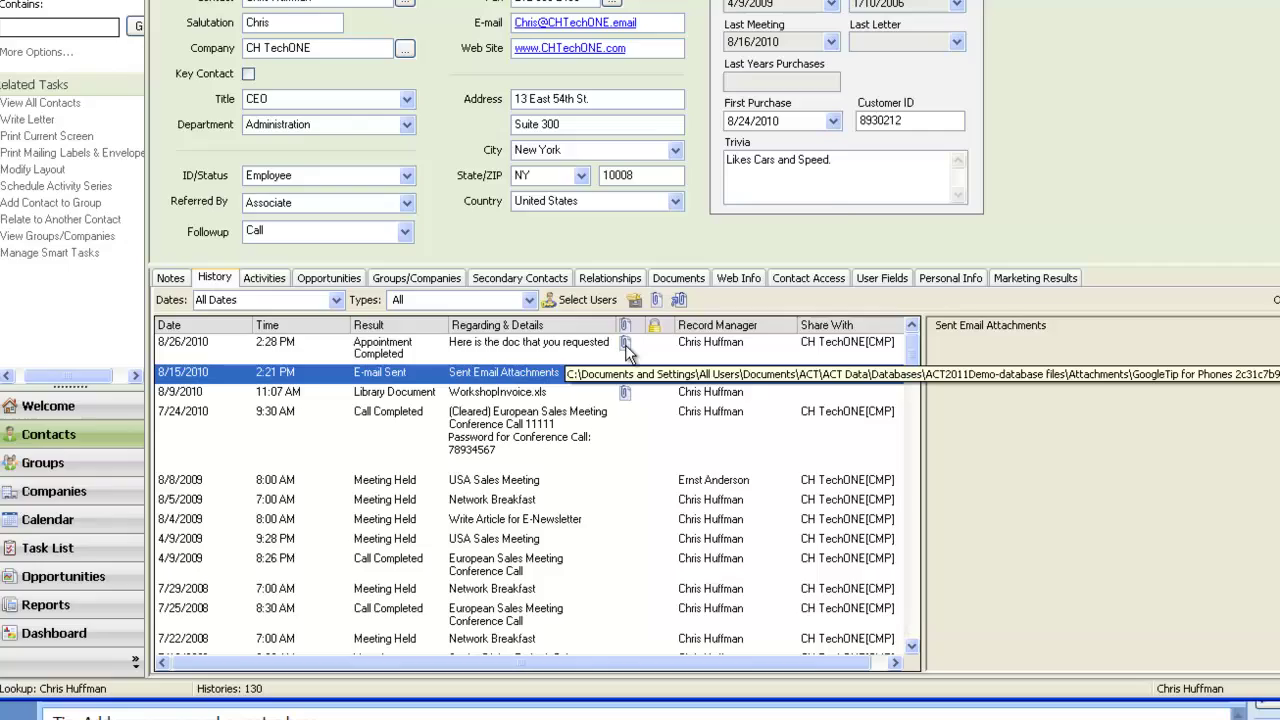
click(879, 182)
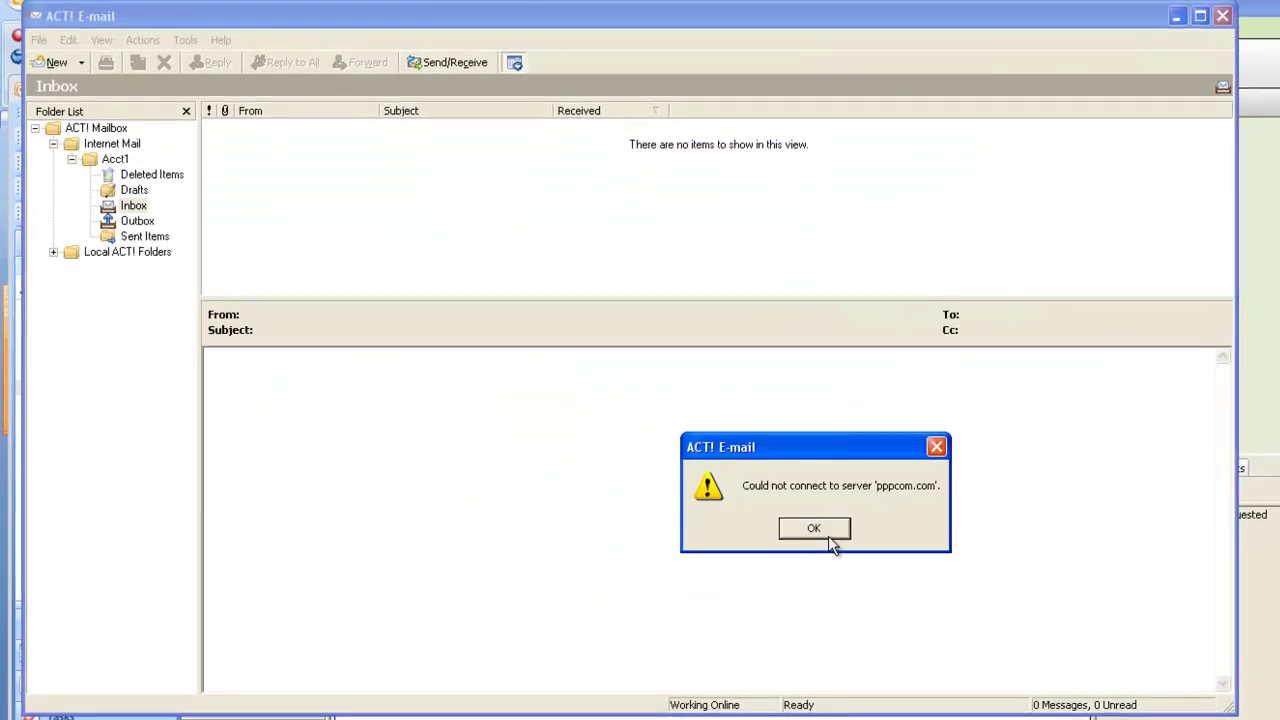
click(822, 533)
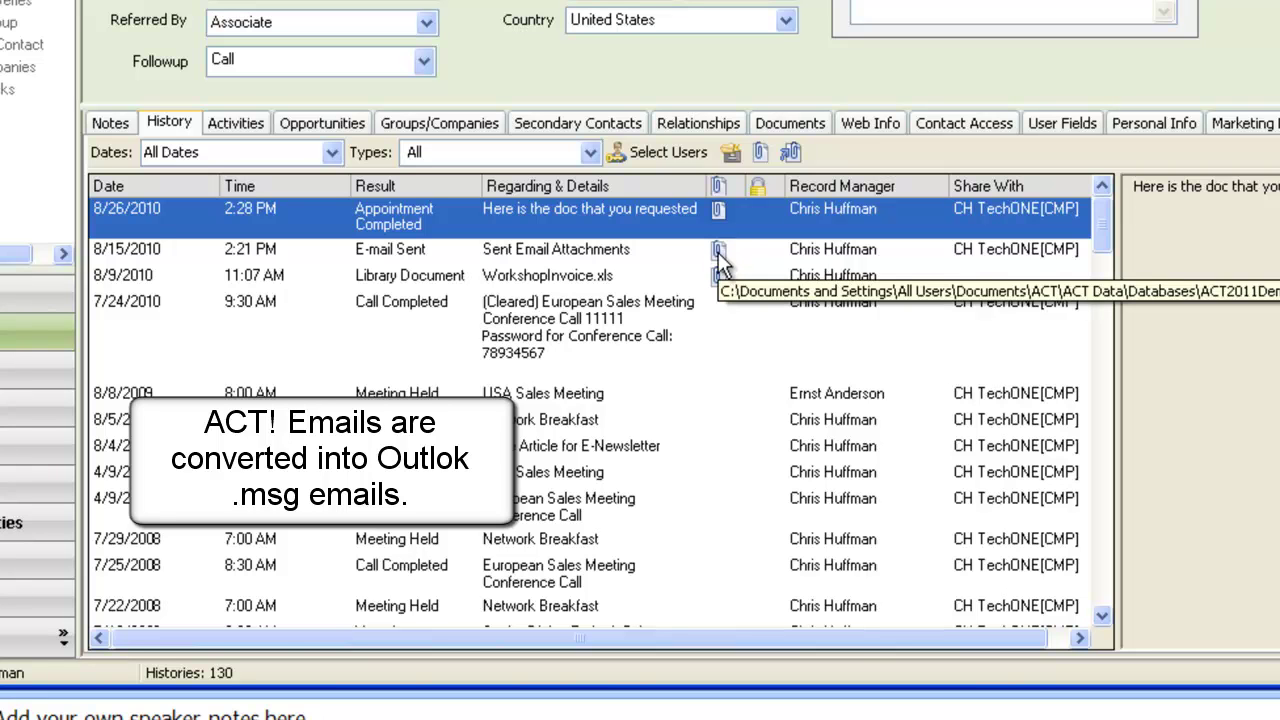
Open the e-mail attached to the "Sent Email Attachments" history entry, enlarge its window to read it, and close it.
click(722, 262)
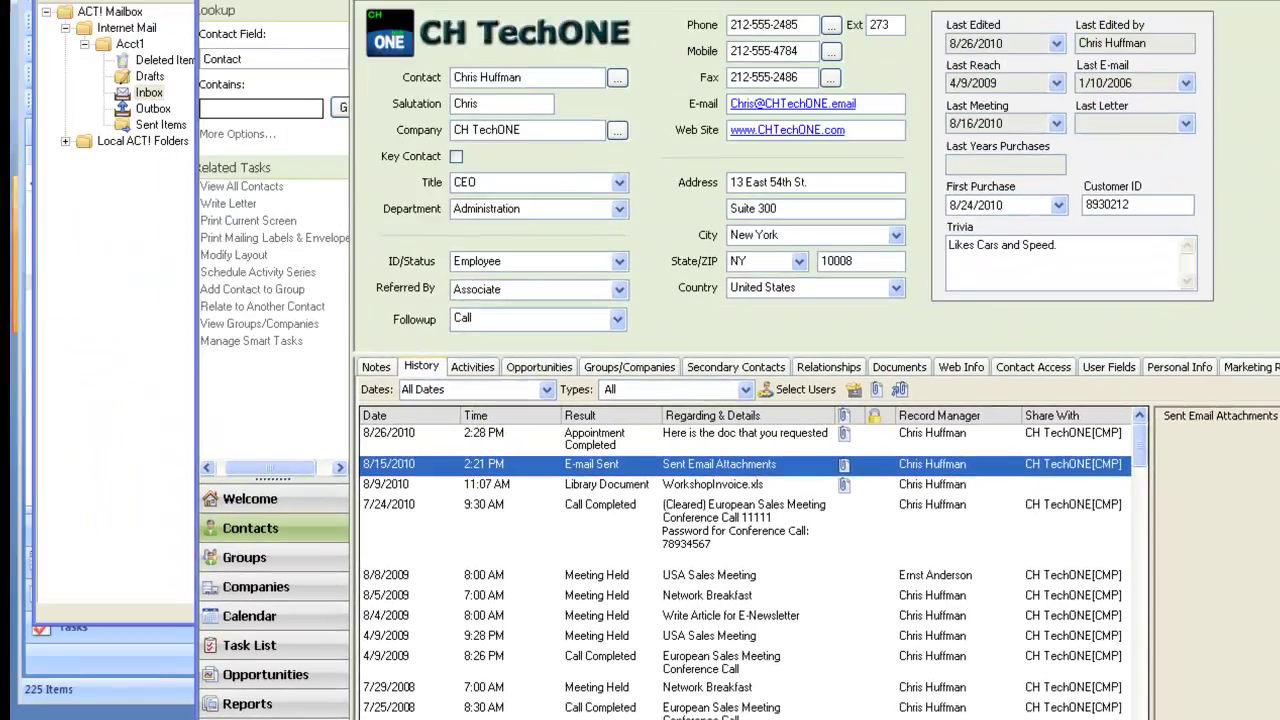
key(alt+Tab)
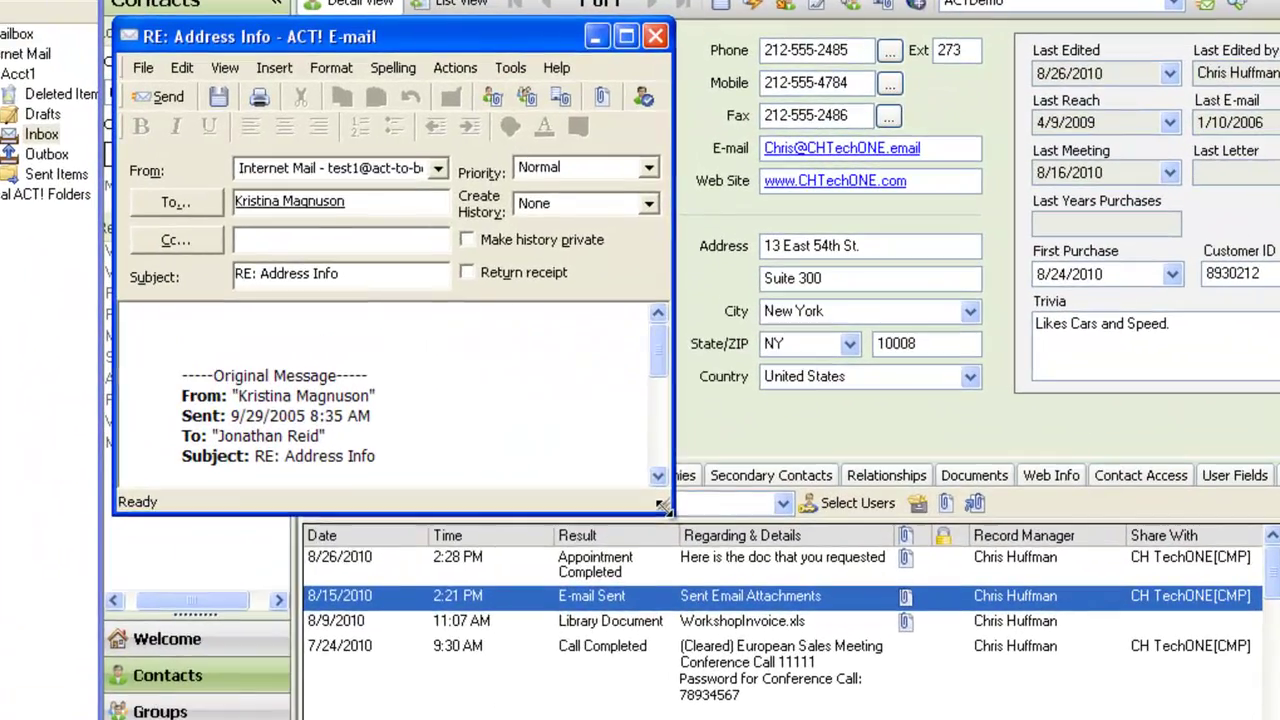
drag(678, 425, 1022, 630)
drag(1114, 718, 1060, 718)
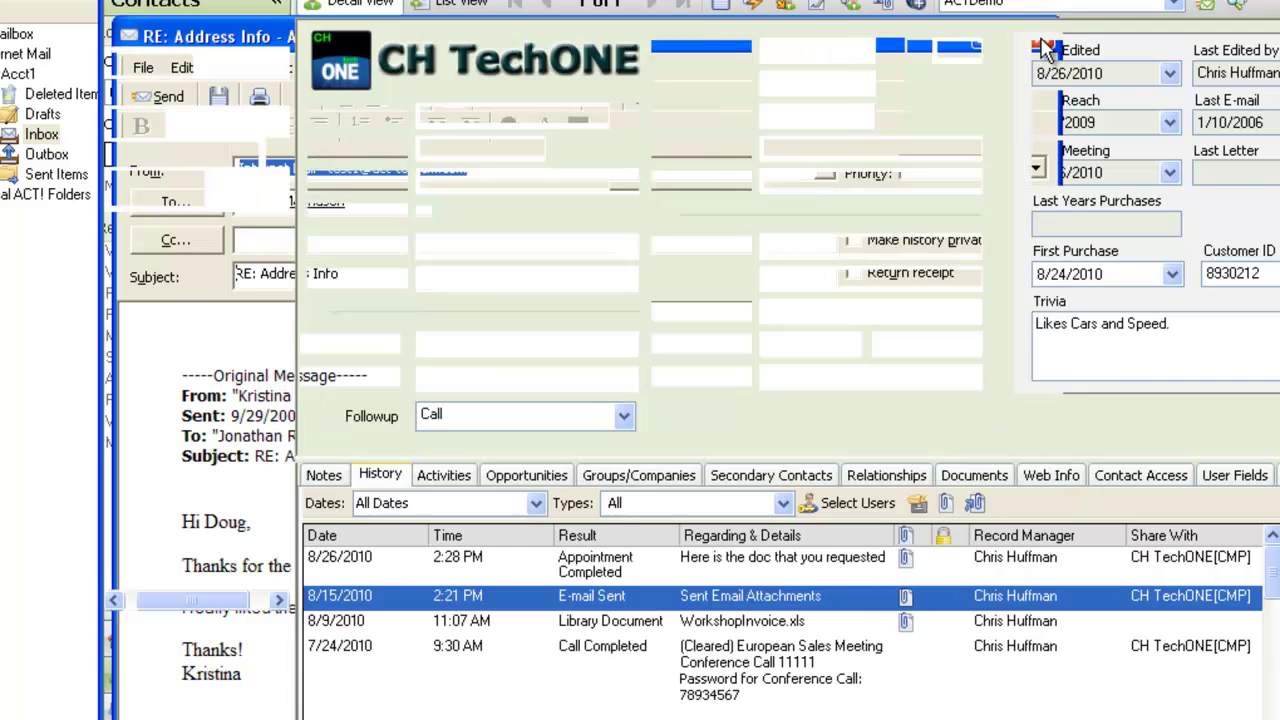
click(1042, 38)
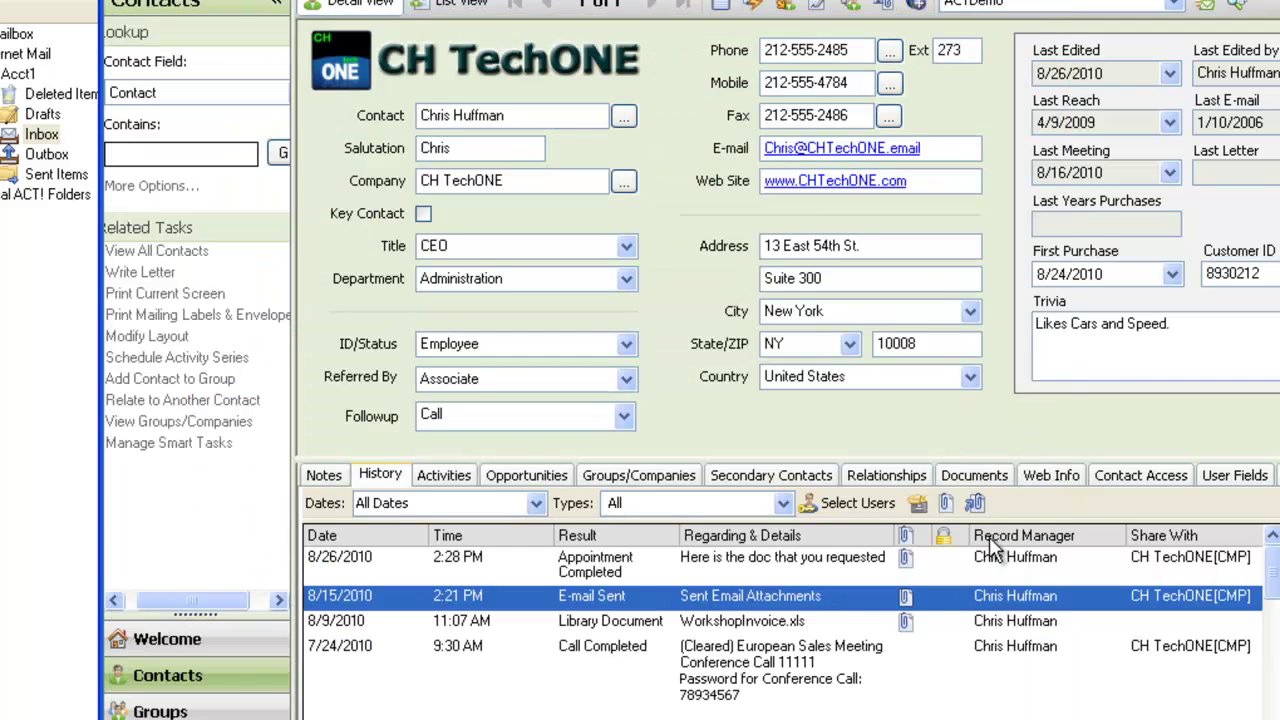
View the WorkshopInvoice.xls attachment from the contact's history and close it without saving changes.
click(907, 621)
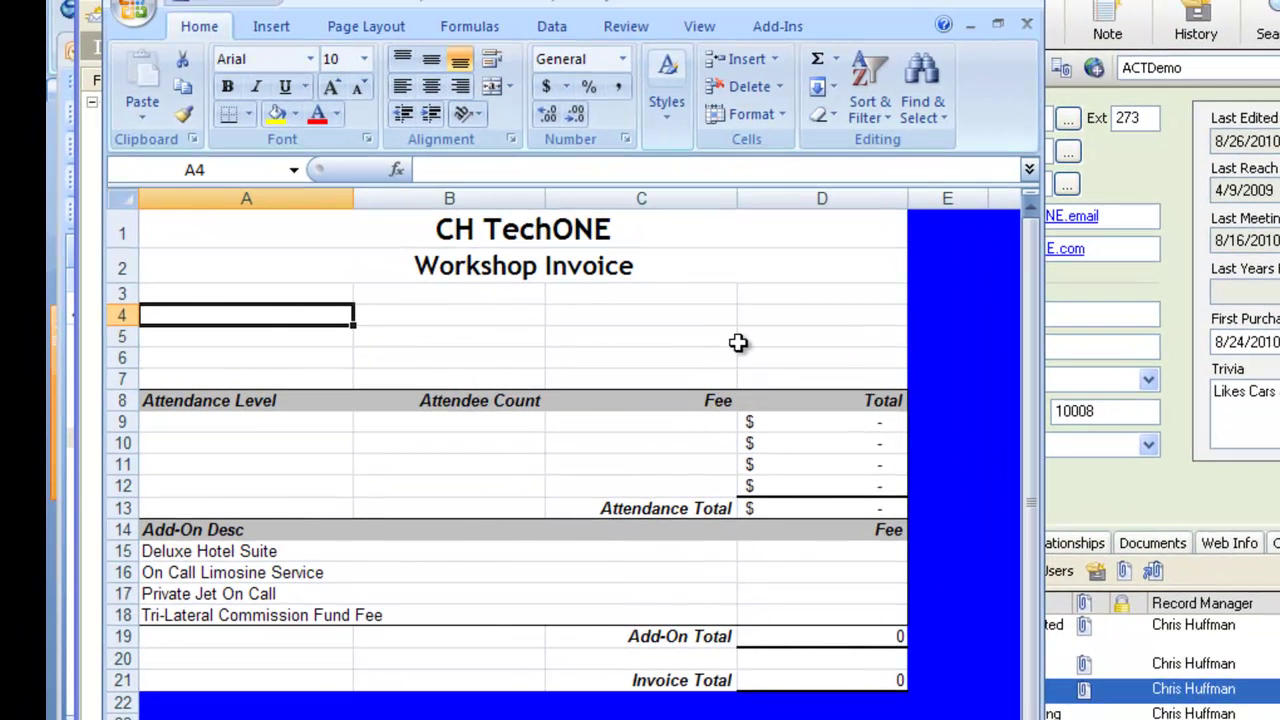
click(1035, 12)
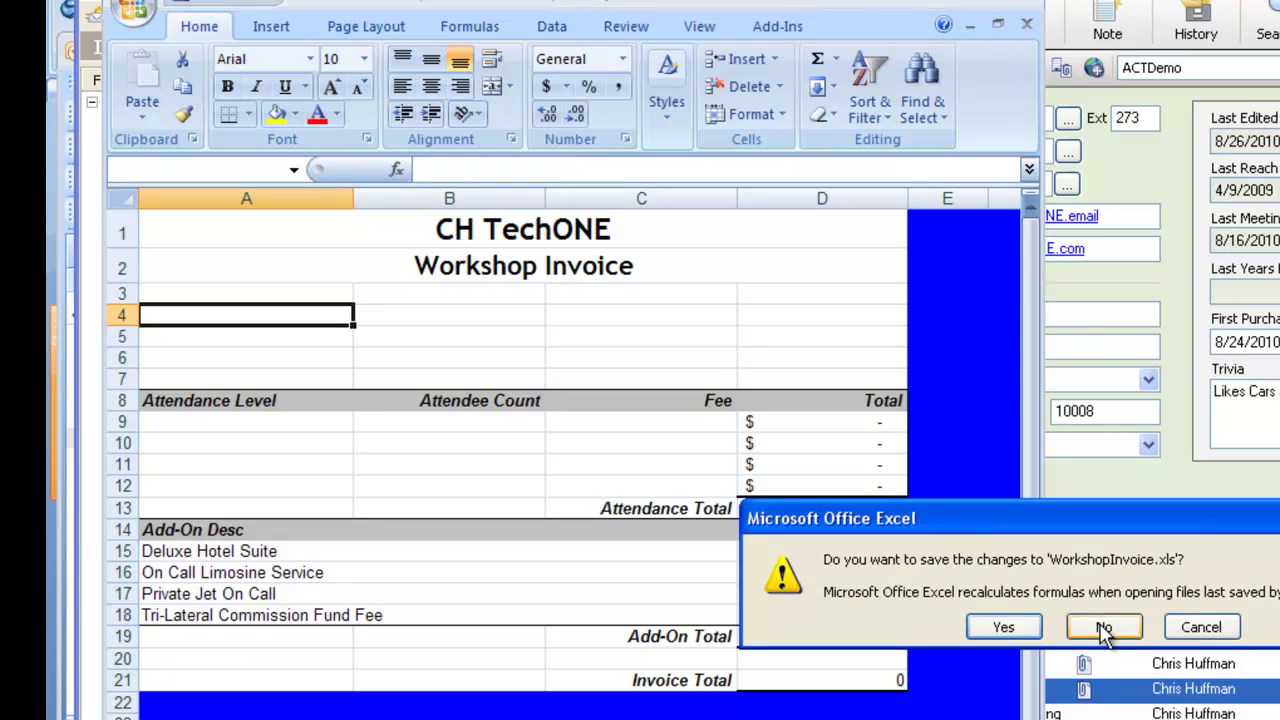
click(1104, 628)
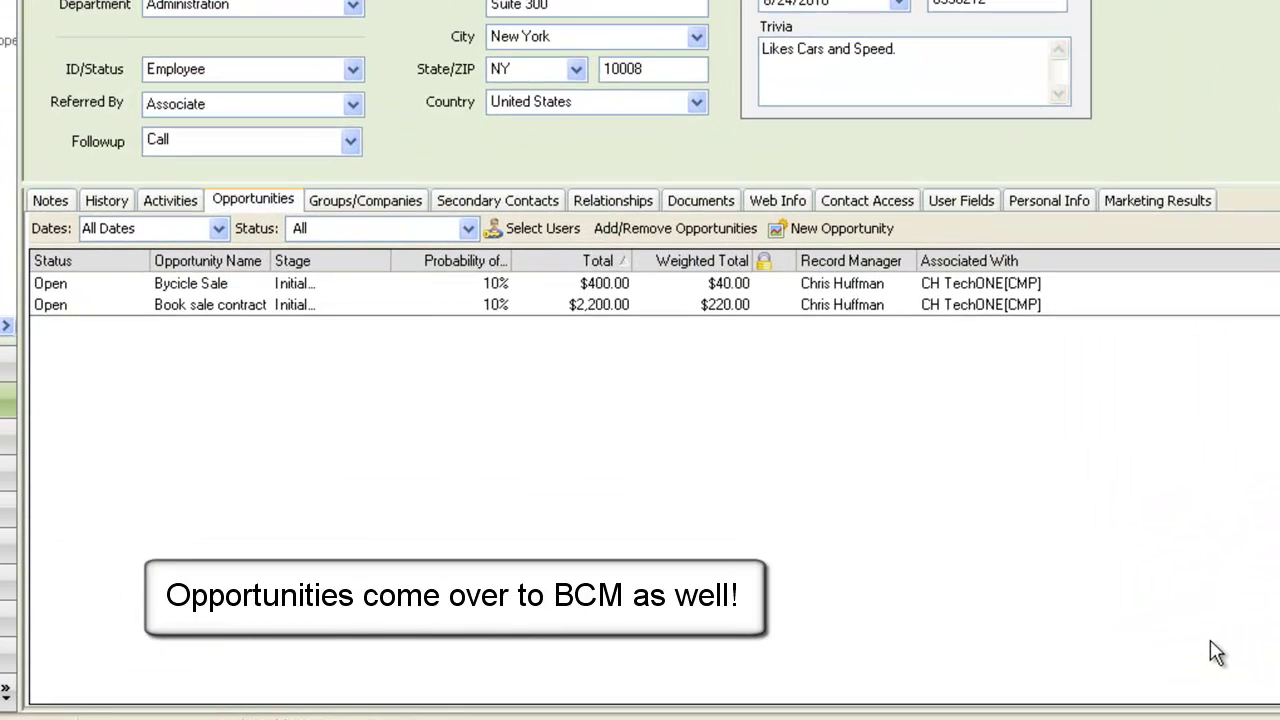
Open the Bycicle Sale opportunity and examine the details of its Bike product without editing them.
click(273, 285)
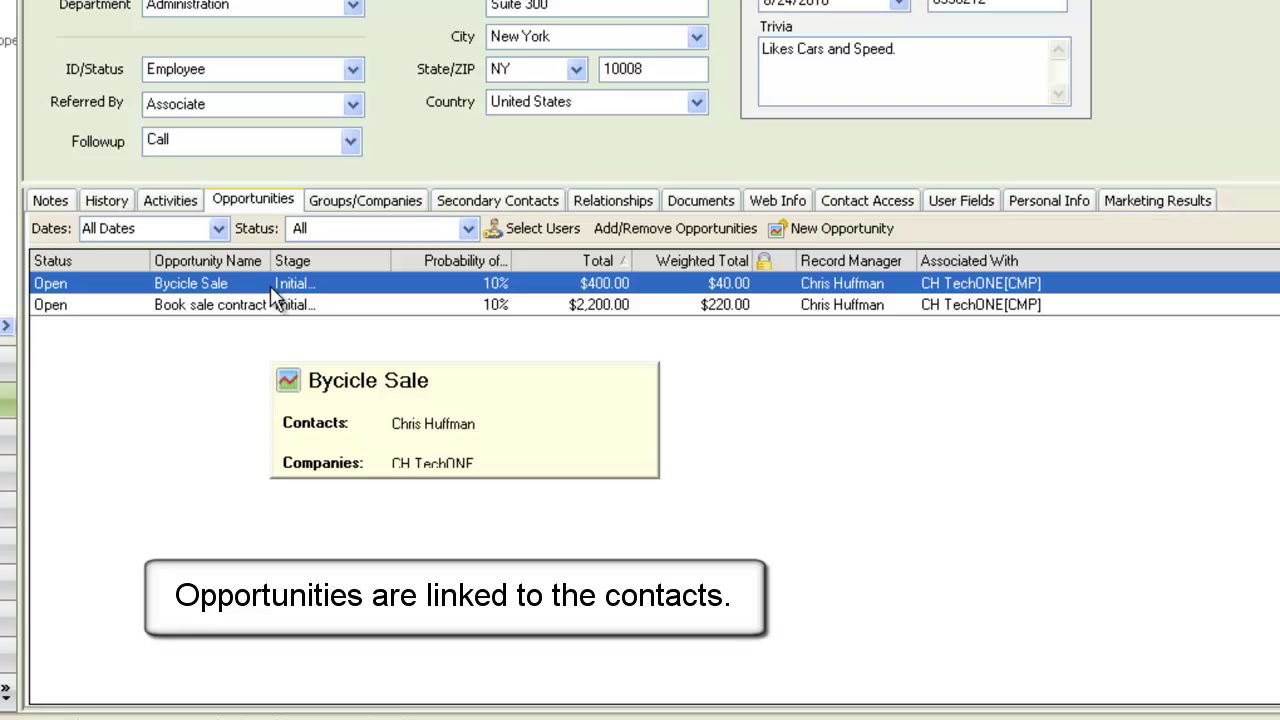
double_click(270, 285)
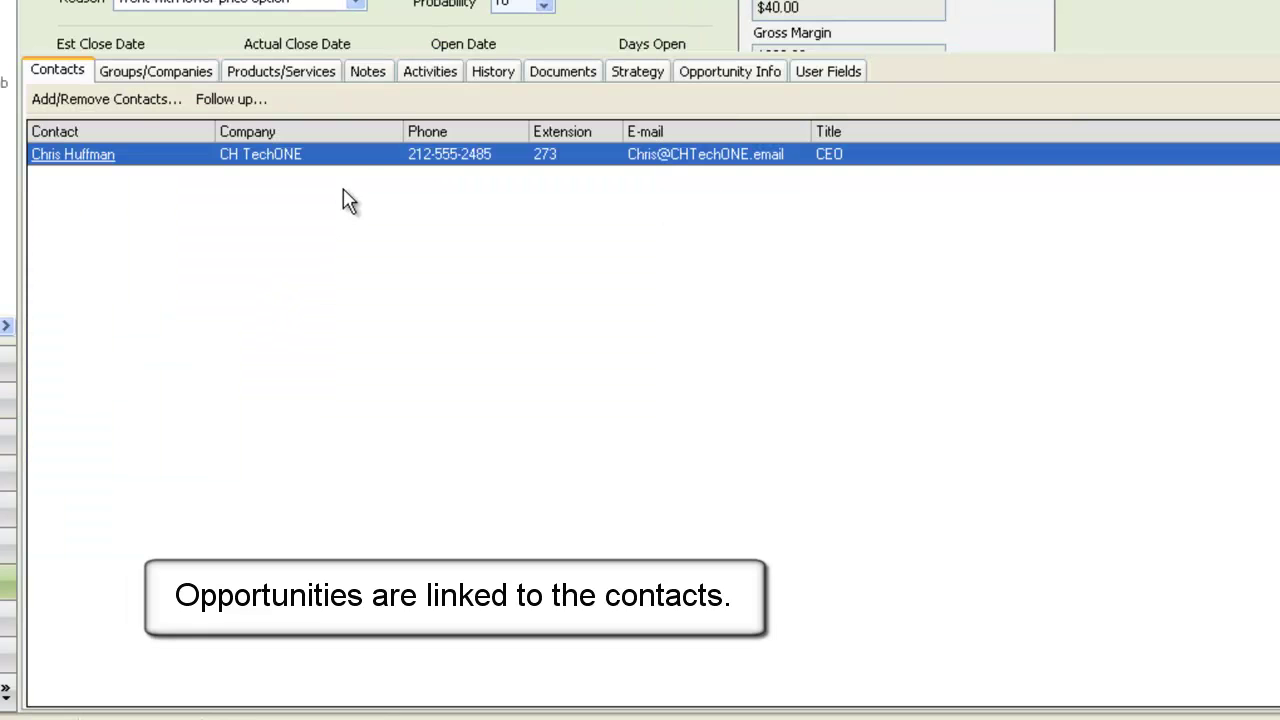
click(284, 76)
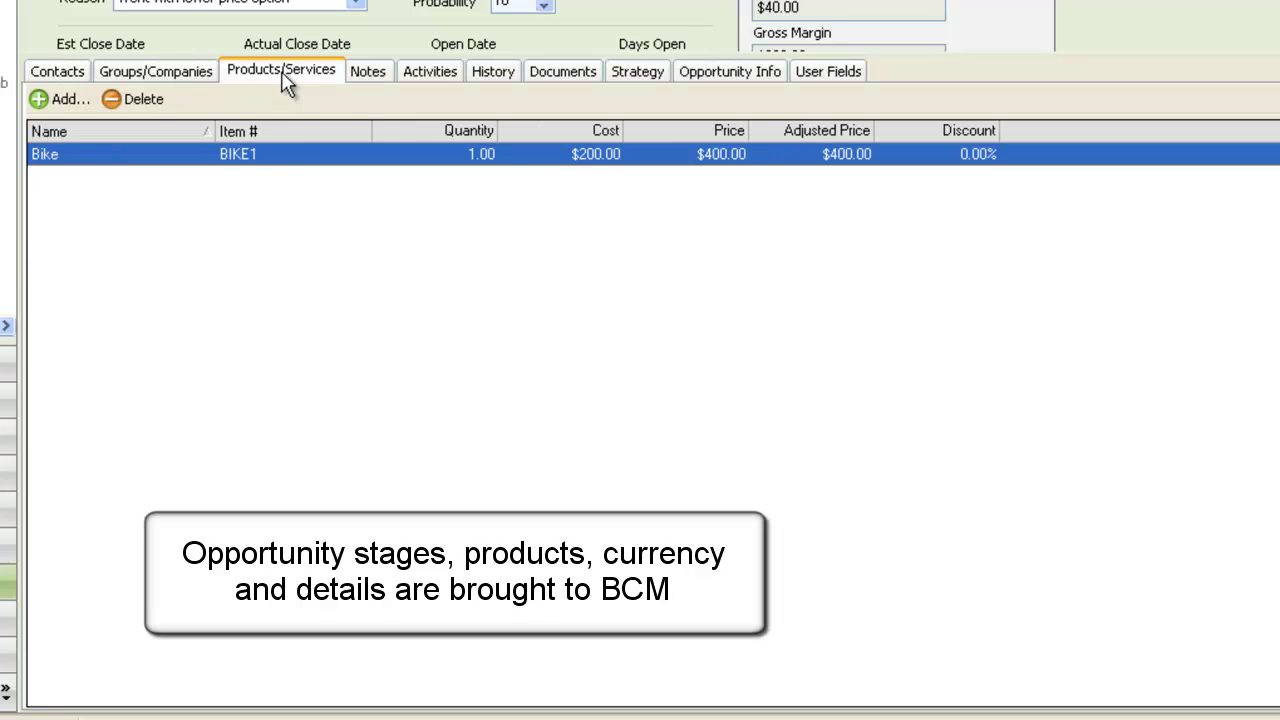
double_click(284, 163)
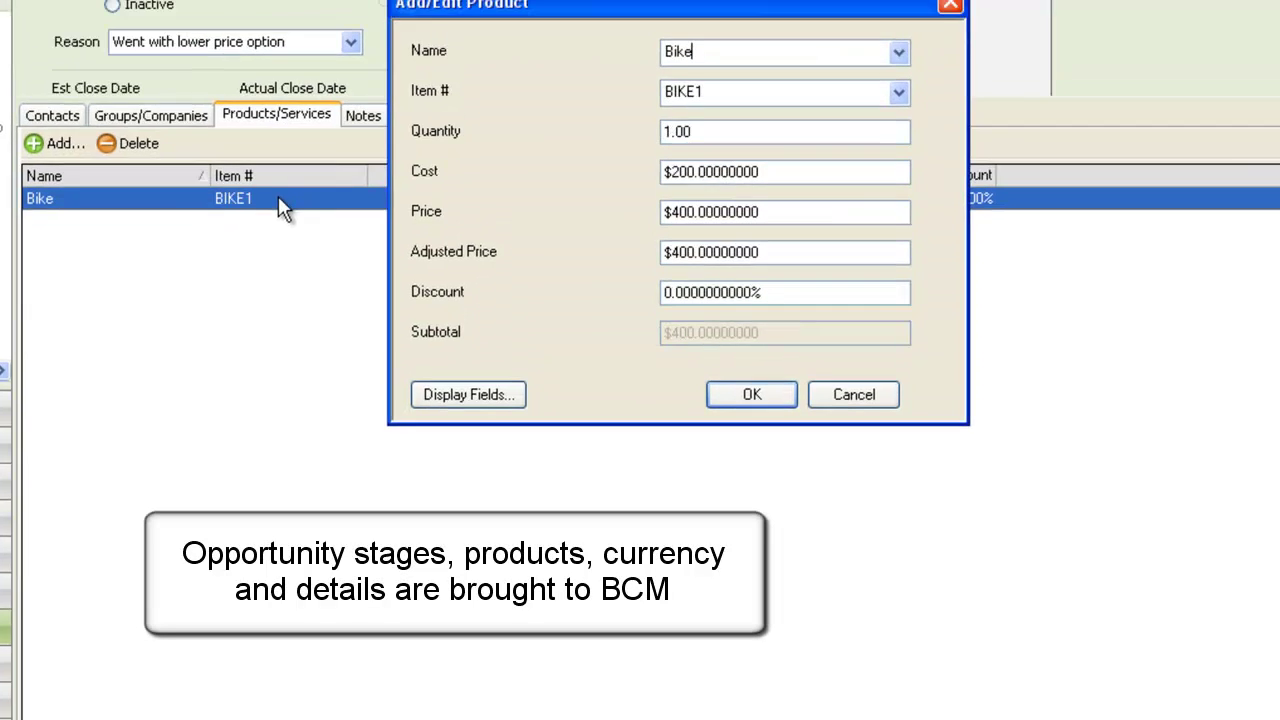
click(843, 515)
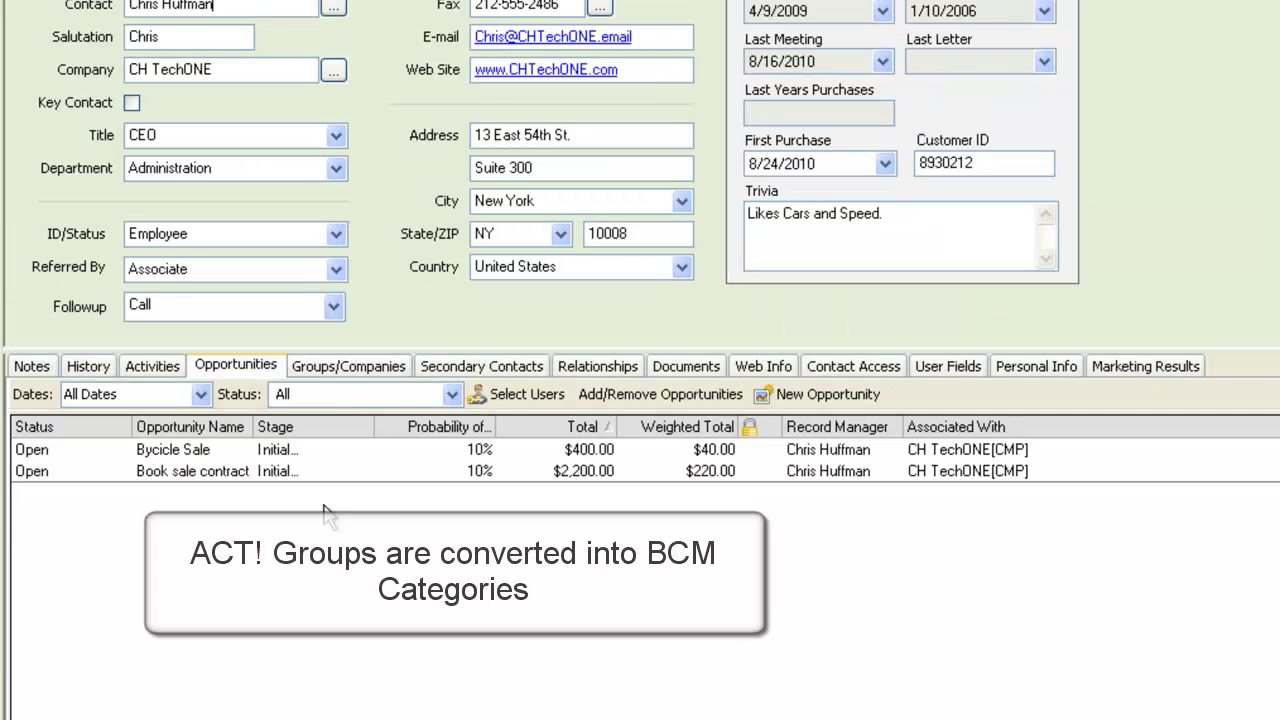
Review the contact's group membership, including dynamic groups, and display the contact's documents.
click(350, 366)
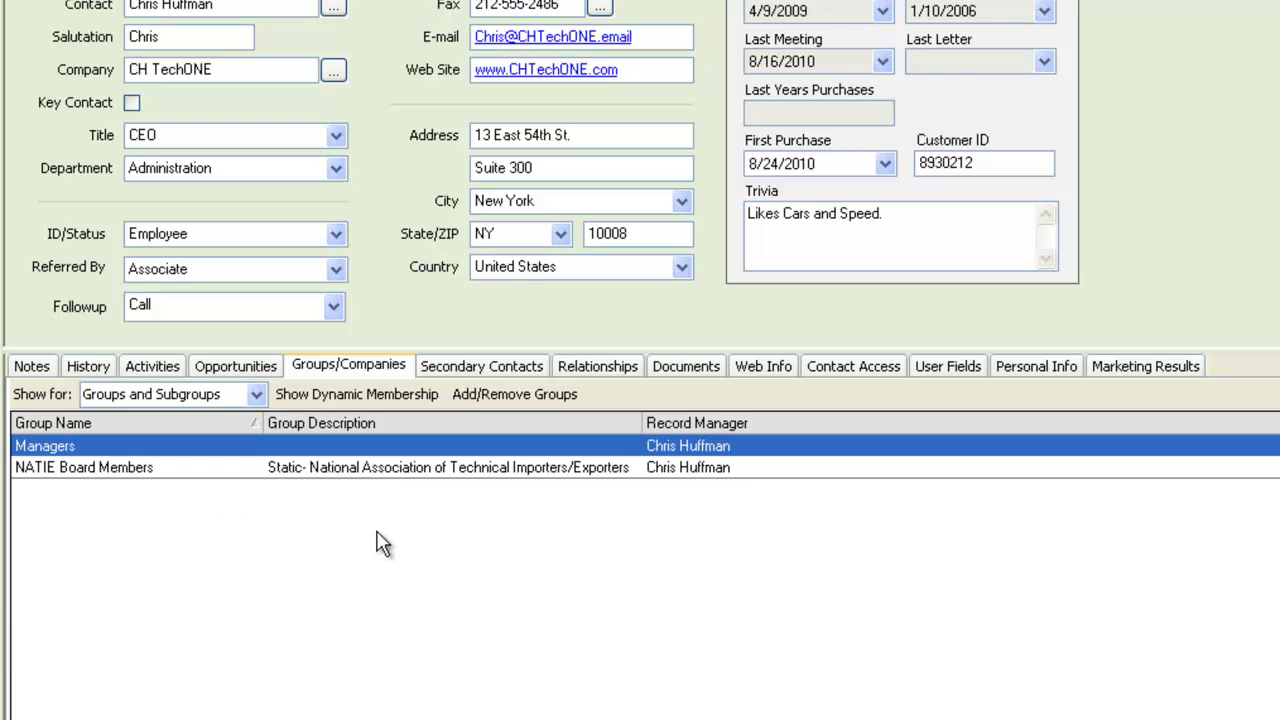
click(365, 398)
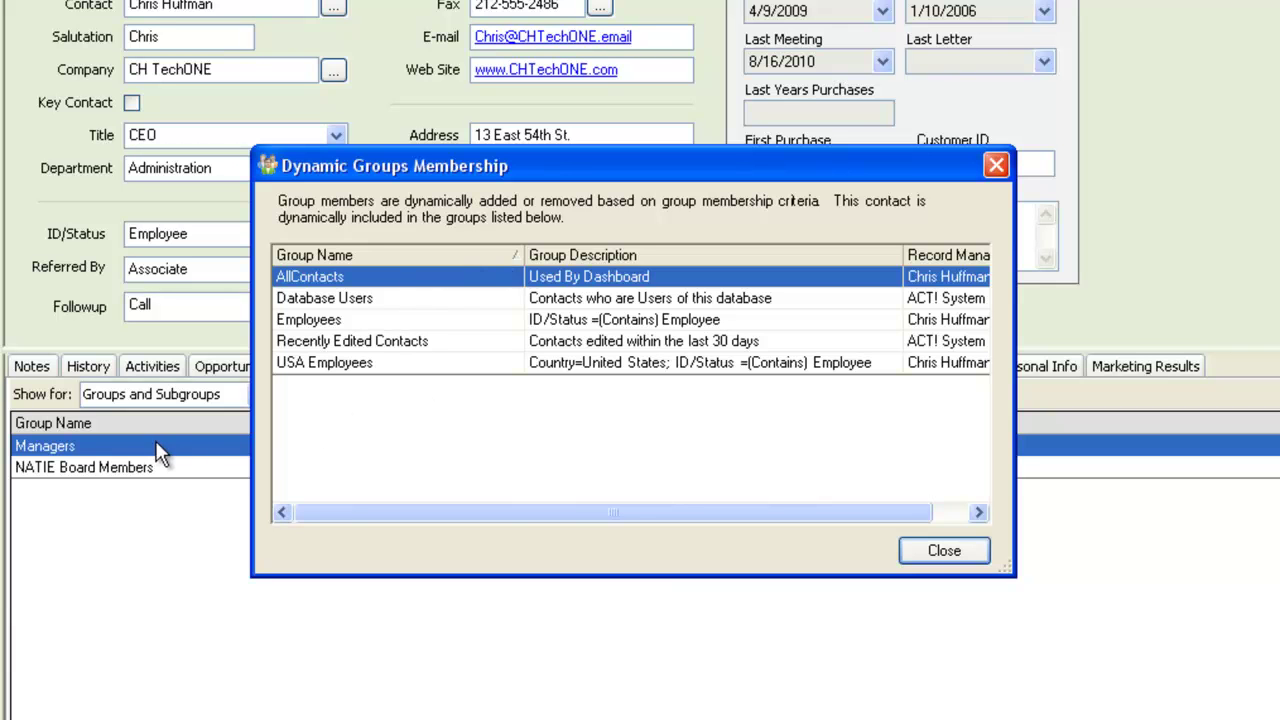
click(940, 556)
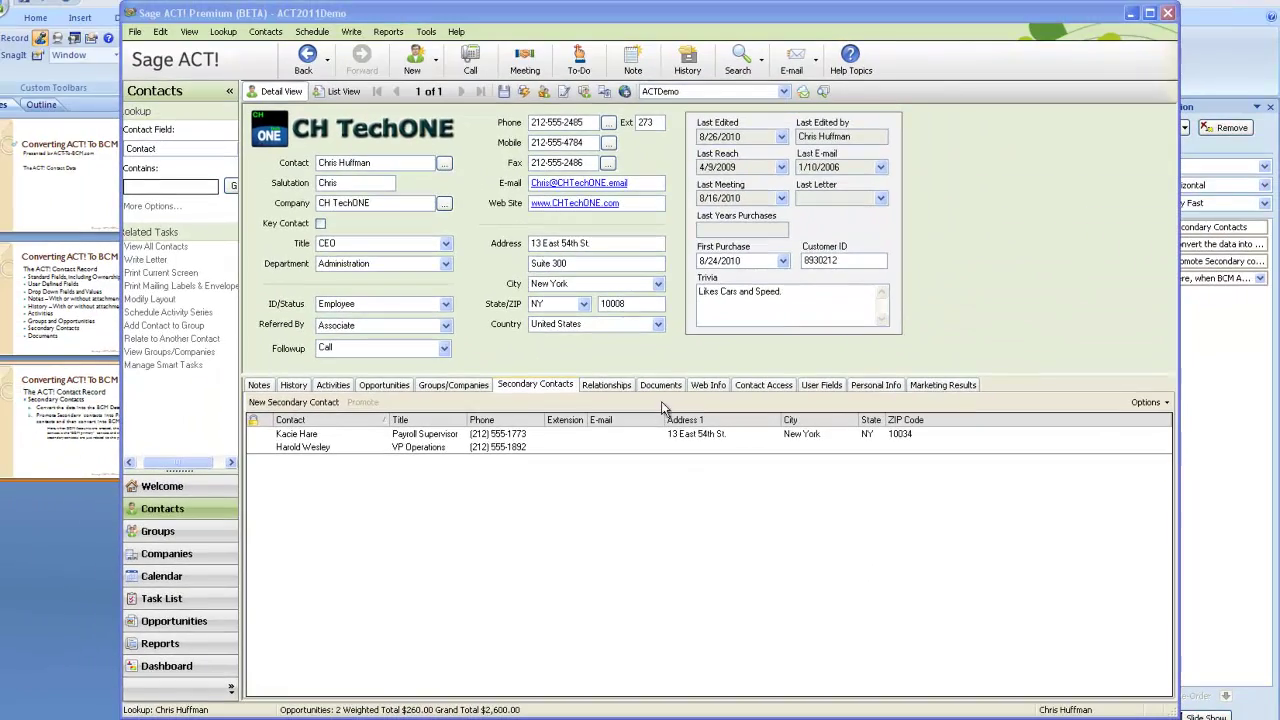
click(660, 387)
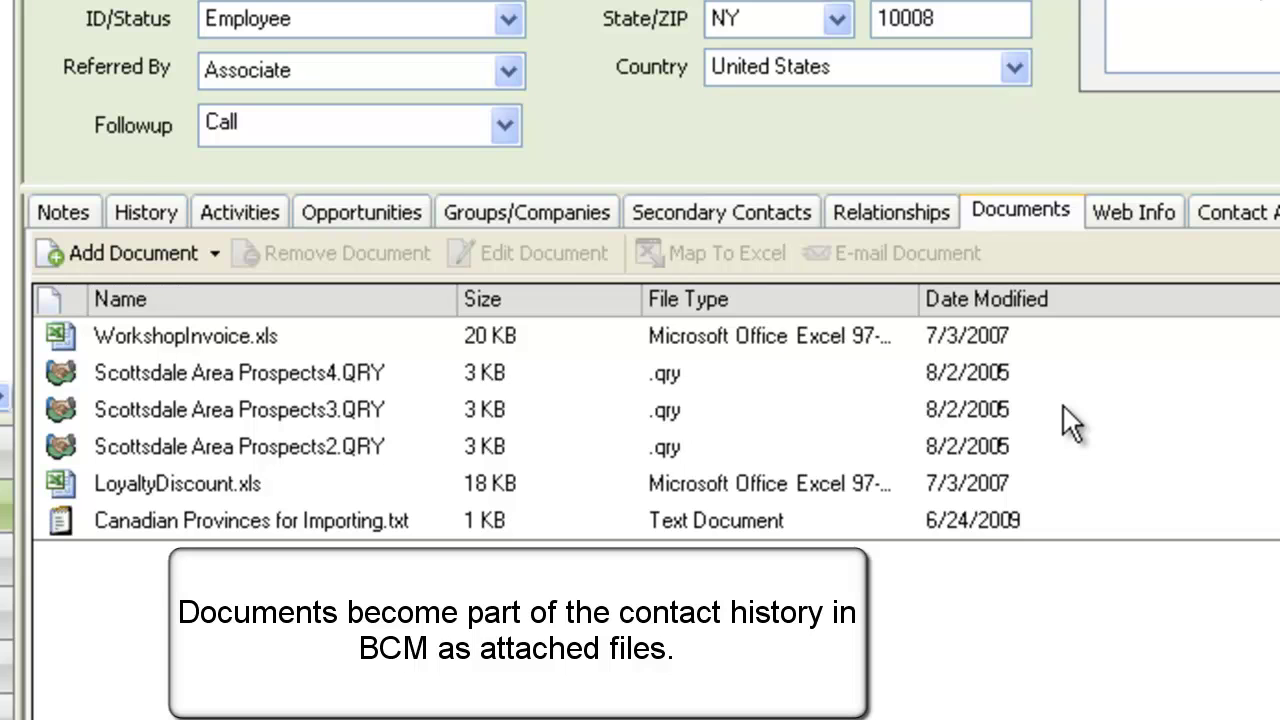